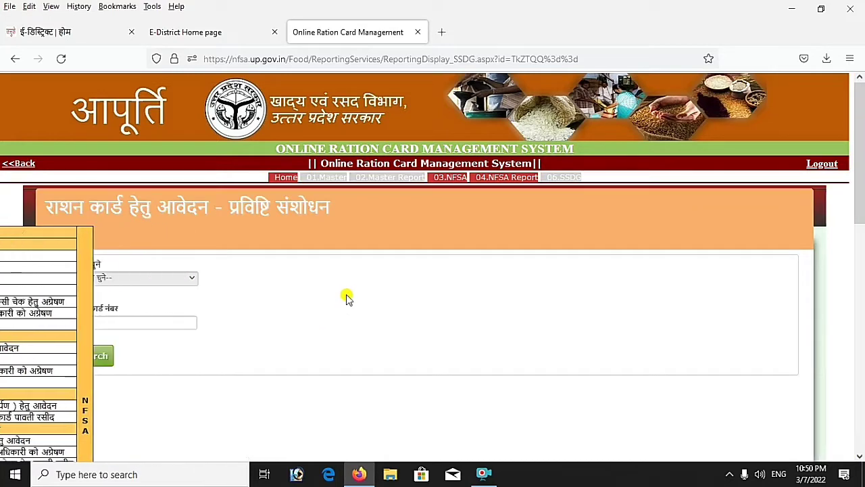
Select Saharanpur district, enter the family's ration card number and search for the record
{"action": "left_click", "coordinate": [159, 282]}
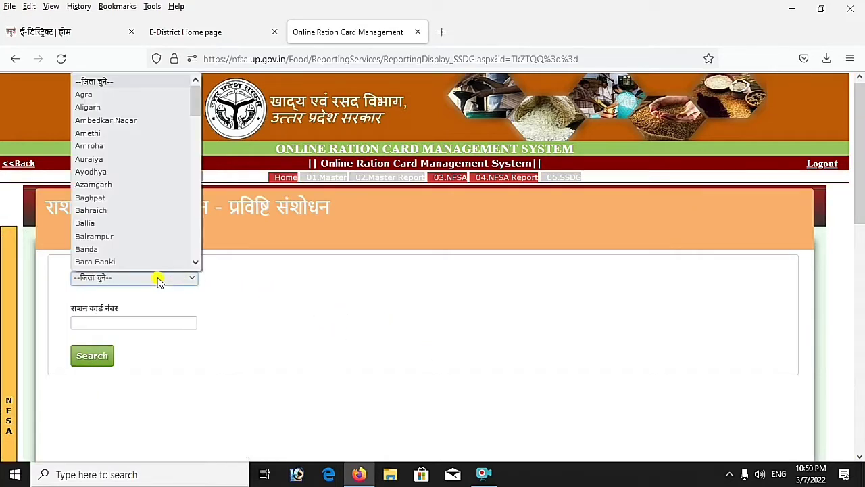
{"action": "key", "text": "s"}
{"action": "key", "text": "Return"}
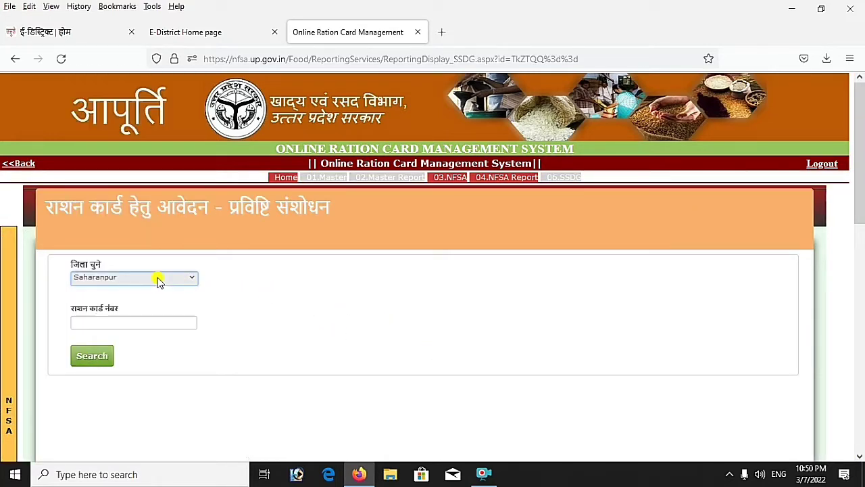
{"action": "left_click", "coordinate": [129, 323]}
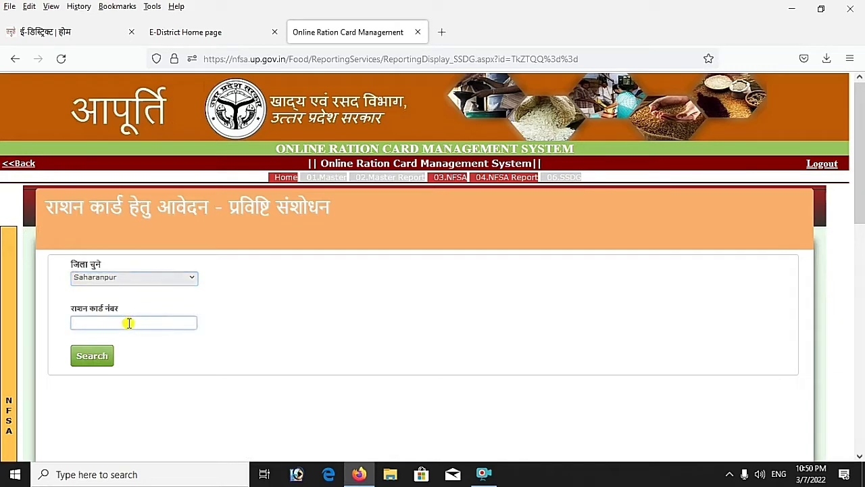
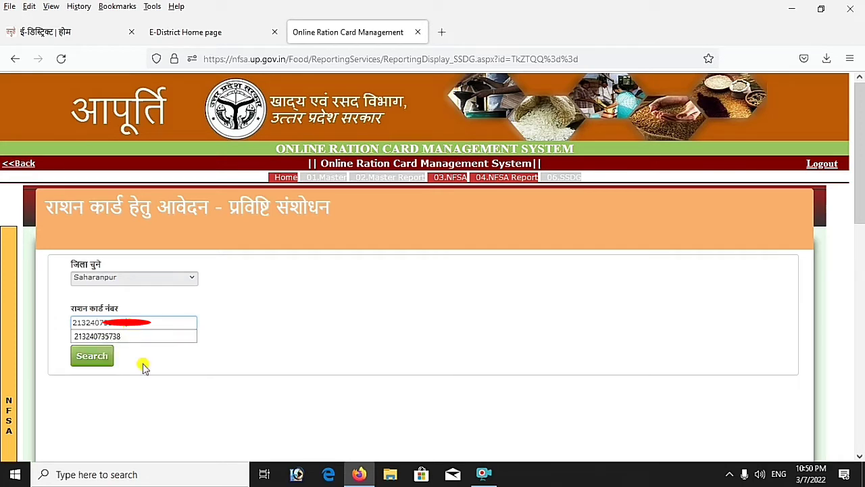
{"action": "left_click", "coordinate": [90, 357]}
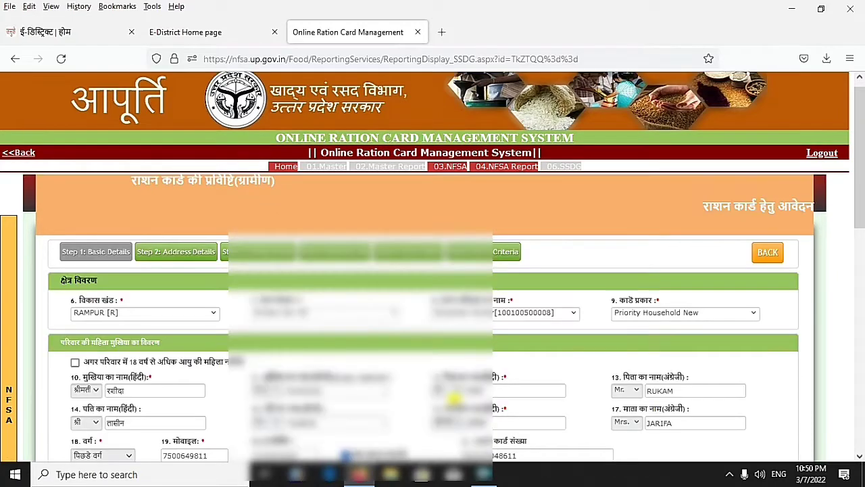
Review the pre-filled basic details form, then go to Step 3: Family Details
{"action": "scroll", "coordinate": [426, 338], "scroll_direction": "down", "scroll_amount": 5}
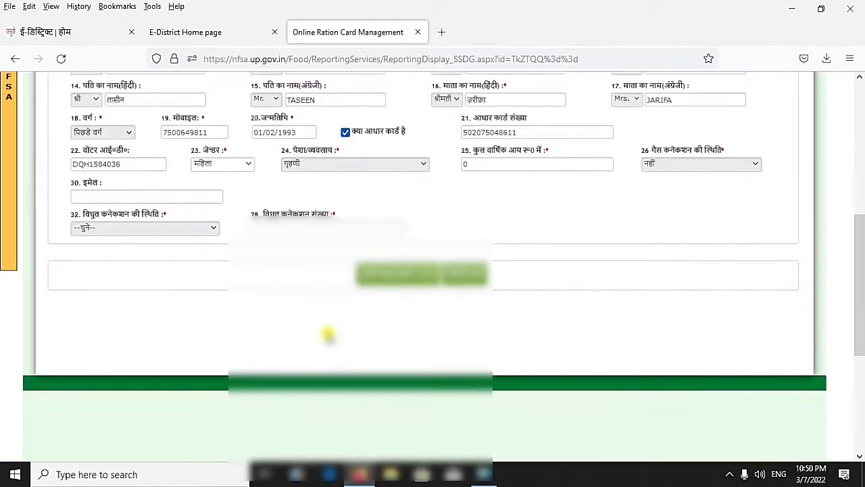
{"action": "scroll", "coordinate": [338, 304], "scroll_direction": "up", "scroll_amount": 5}
{"action": "scroll", "coordinate": [326, 331], "scroll_direction": "up", "scroll_amount": 1}
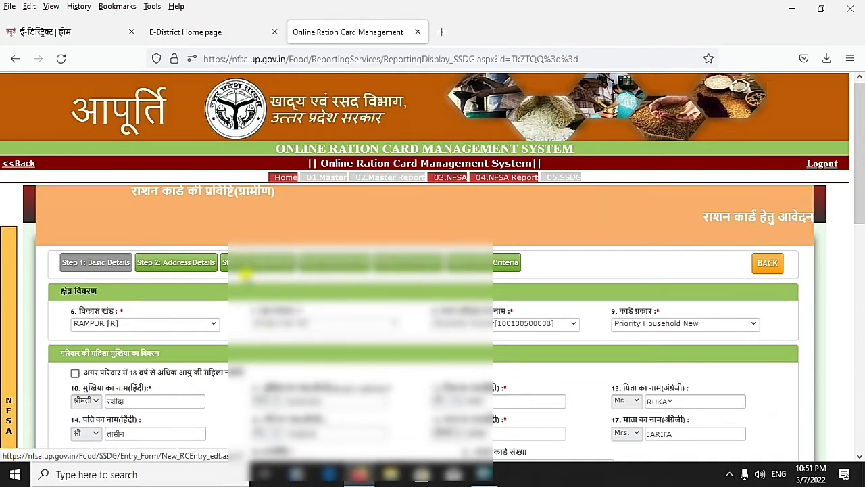
{"action": "left_click", "coordinate": [268, 263]}
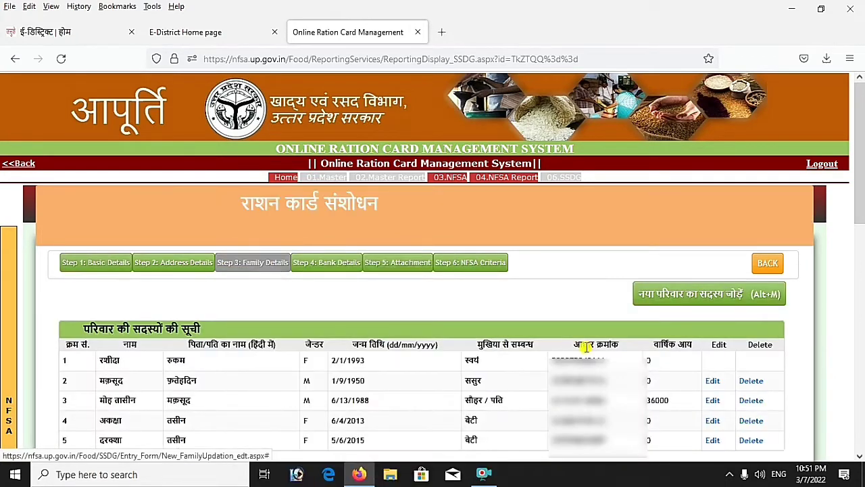
Start a new member with title श्री, her Hindi name, birth date and annual income 00
{"action": "left_click", "coordinate": [728, 298]}
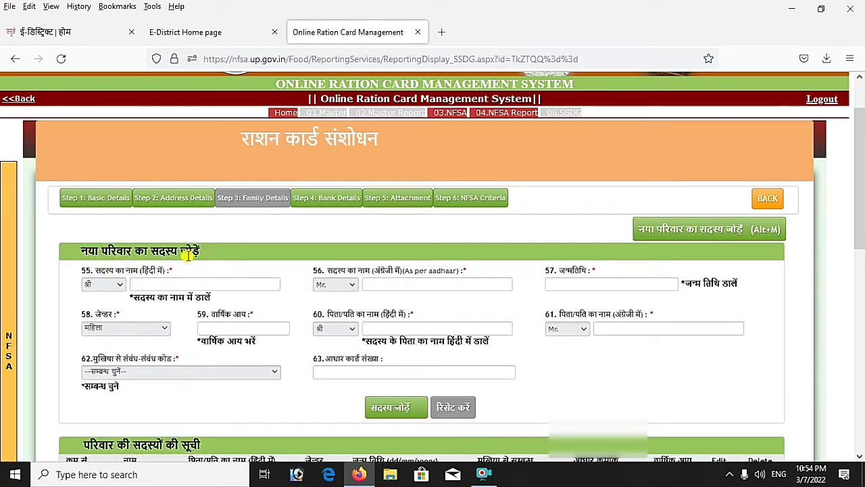
{"action": "scroll", "coordinate": [119, 256], "scroll_direction": "down", "scroll_amount": 2}
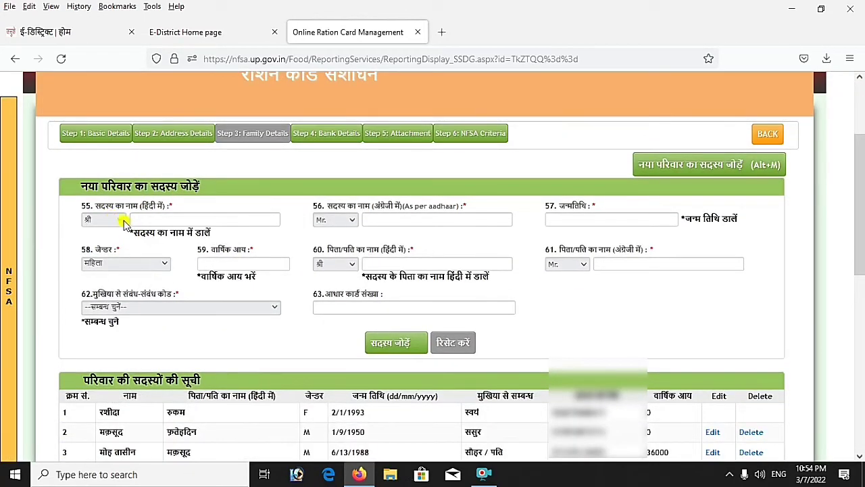
{"action": "left_click", "coordinate": [118, 222]}
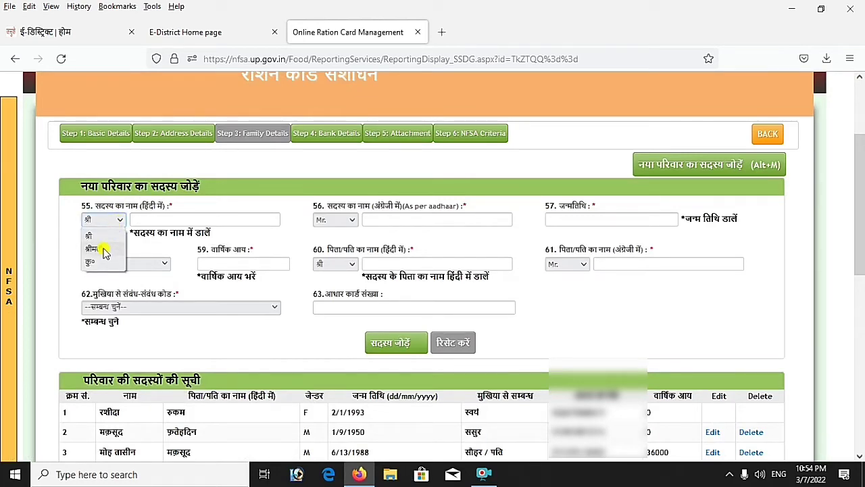
{"action": "left_click", "coordinate": [156, 220]}
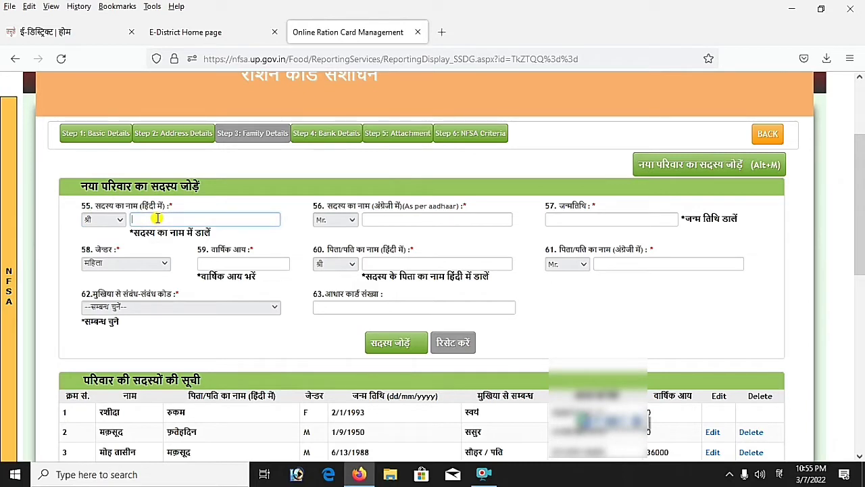
{"action": "type", "text": "busr"}
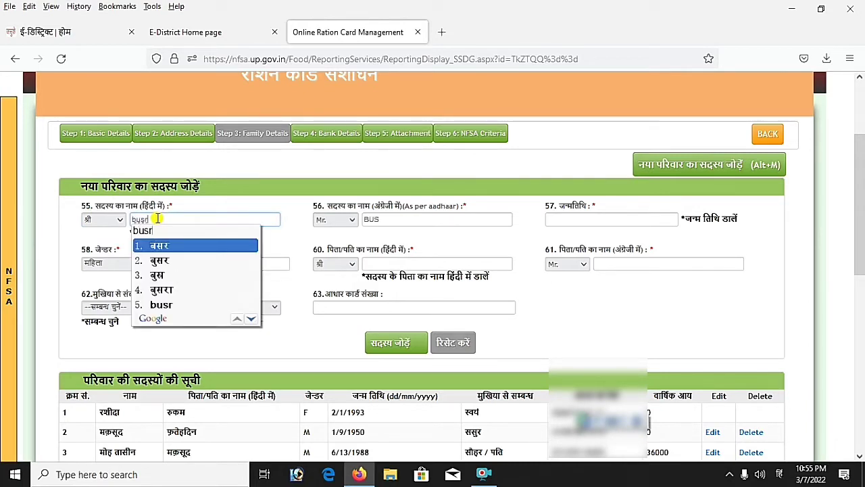
{"action": "type", "text": "a"}
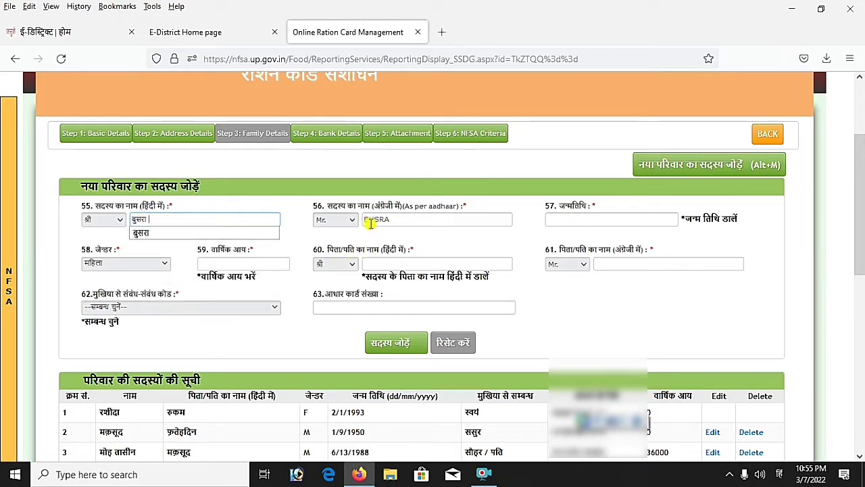
{"action": "left_click", "coordinate": [611, 216]}
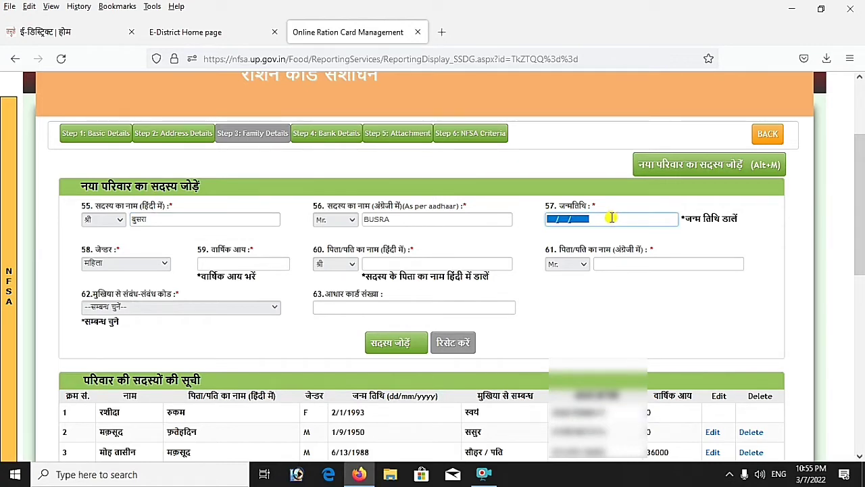
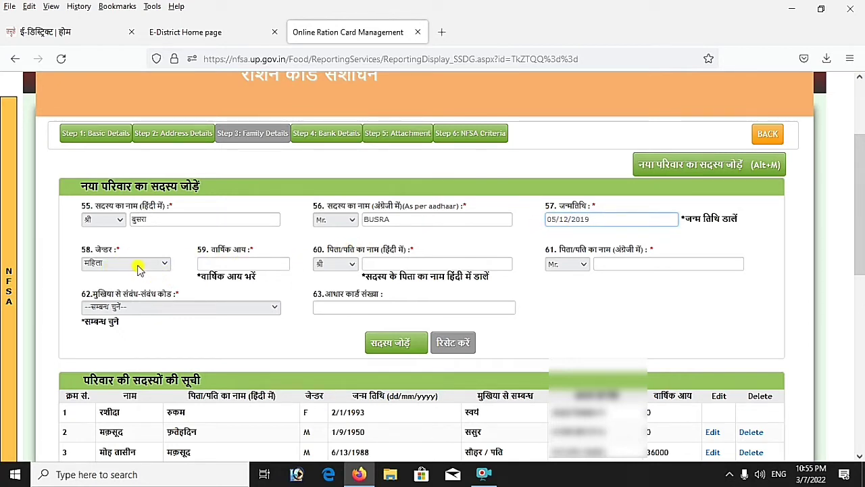
{"action": "left_click", "coordinate": [220, 263]}
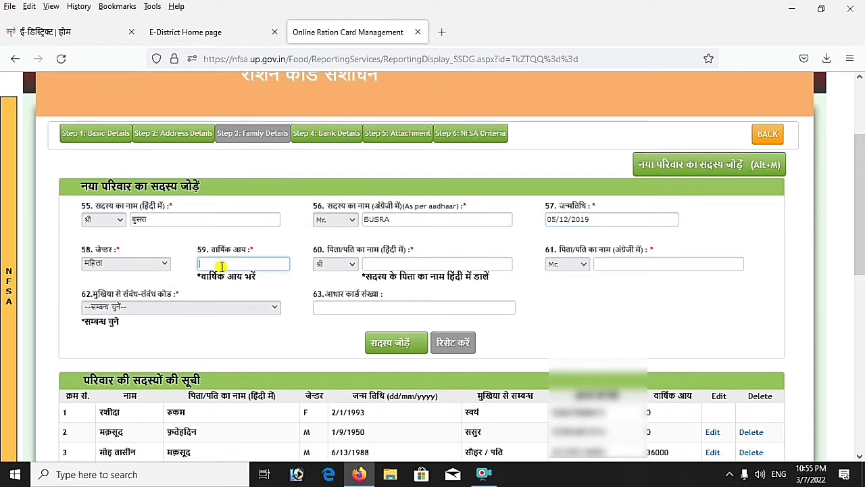
{"action": "type", "text": "00"}
{"action": "left_click", "coordinate": [223, 276]}
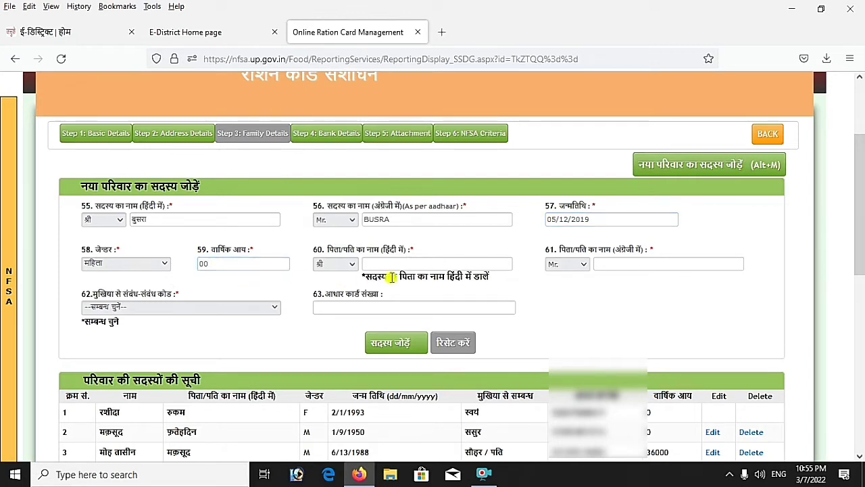
Enter the father's name in Hindi and correct it in English
{"action": "left_click", "coordinate": [418, 264]}
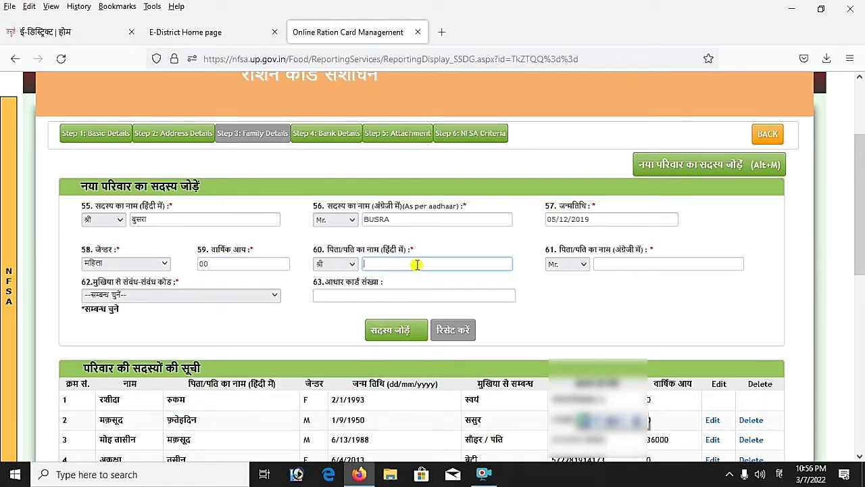
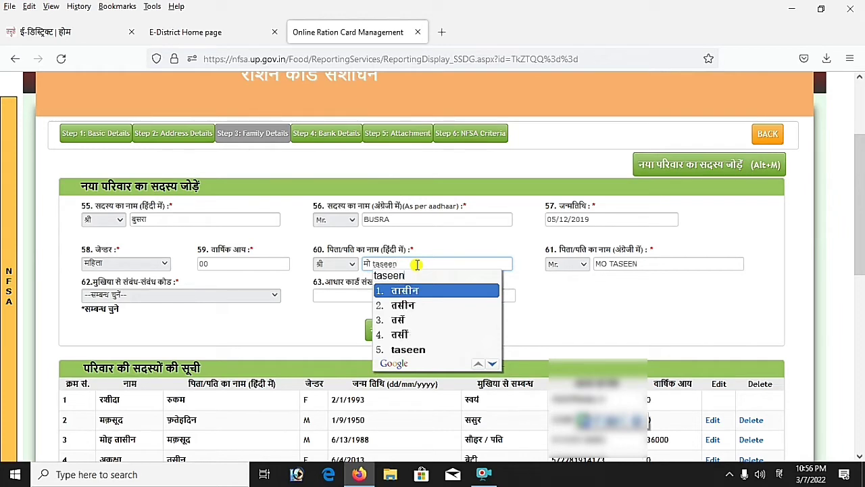
{"action": "key", "text": "space"}
{"action": "left_click", "coordinate": [557, 290]}
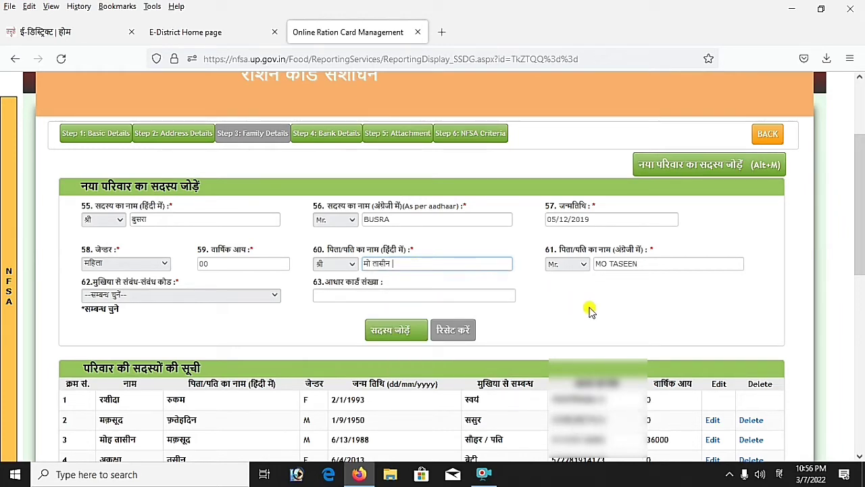
{"action": "left_click", "coordinate": [610, 263]}
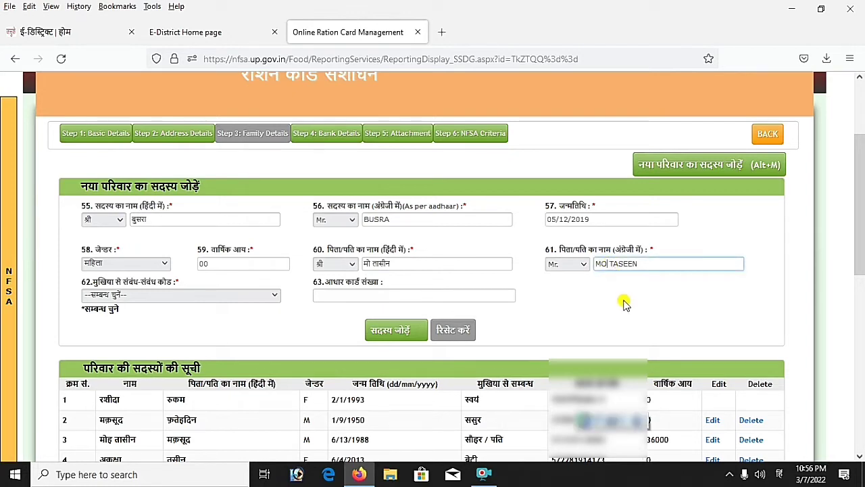
{"action": "key", "text": "alt+shift"}
{"action": "type", "text": "HD"}
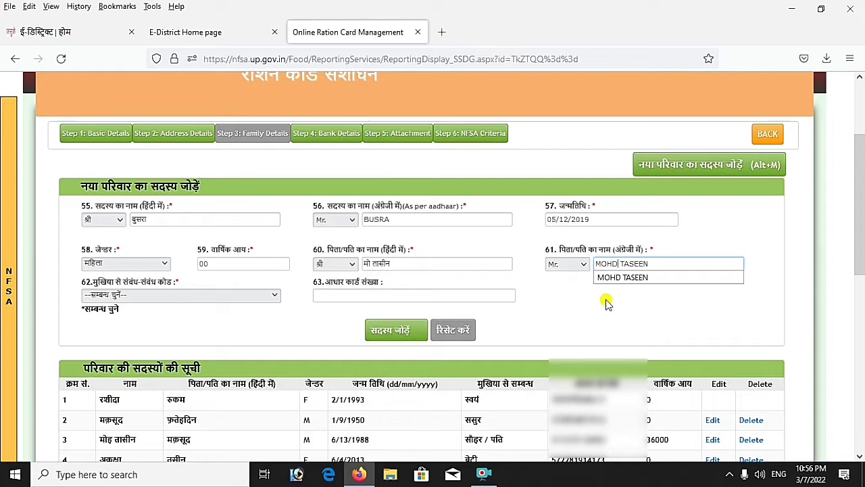
{"action": "left_click", "coordinate": [605, 301]}
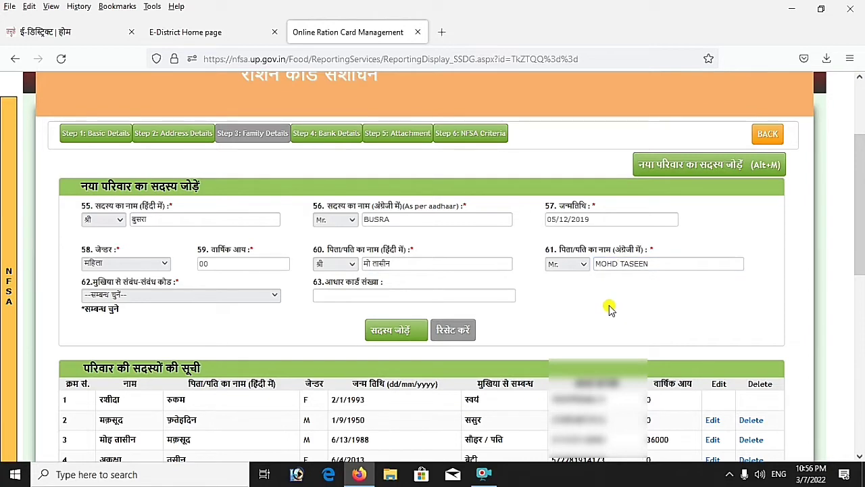
Set the relationship to 09-बेटी, enter her Aadhaar number and add her to the list
{"action": "left_click", "coordinate": [232, 295]}
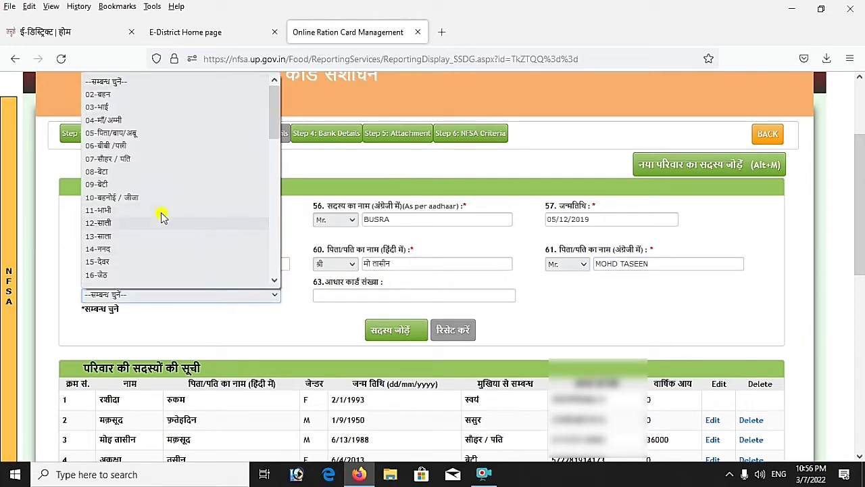
{"action": "left_click", "coordinate": [107, 184]}
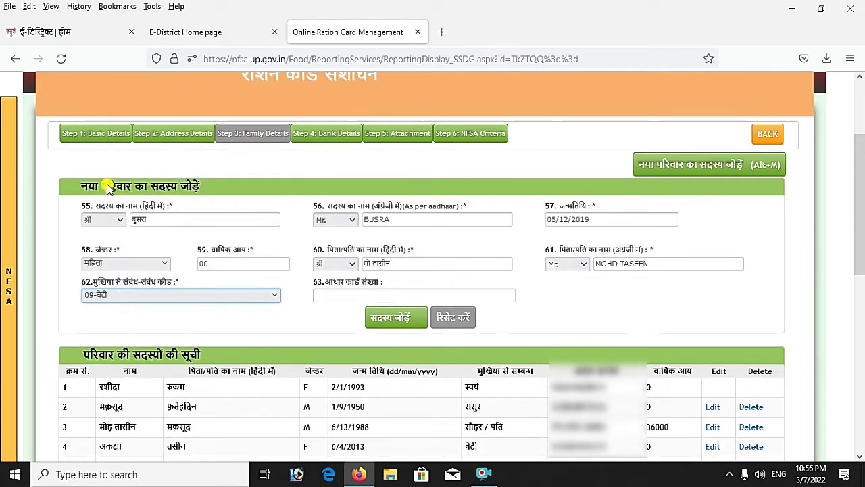
{"action": "left_click", "coordinate": [344, 296]}
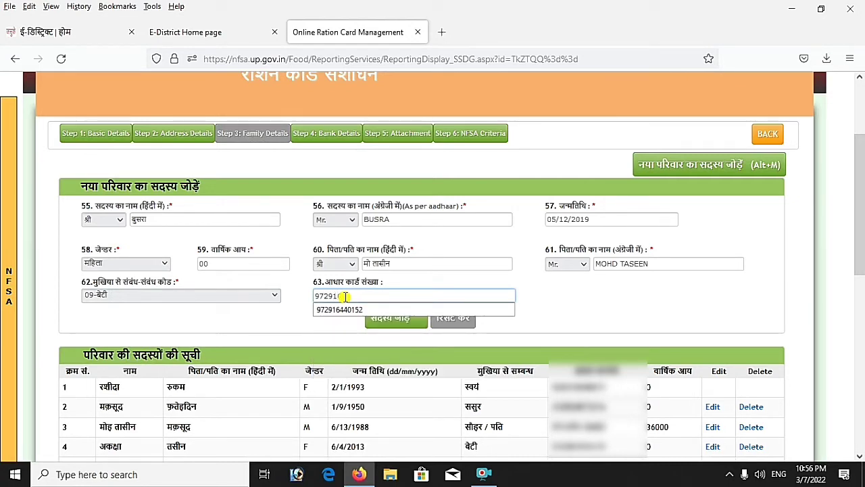
{"action": "left_click", "coordinate": [537, 298]}
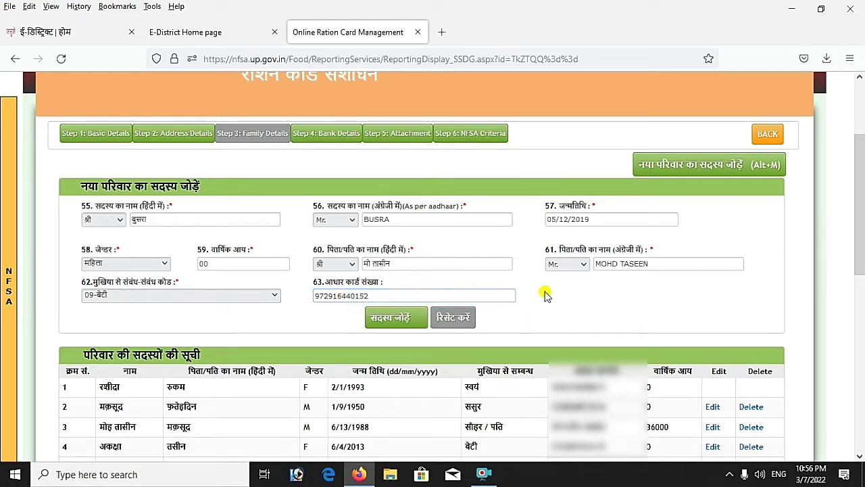
{"action": "left_click", "coordinate": [390, 318]}
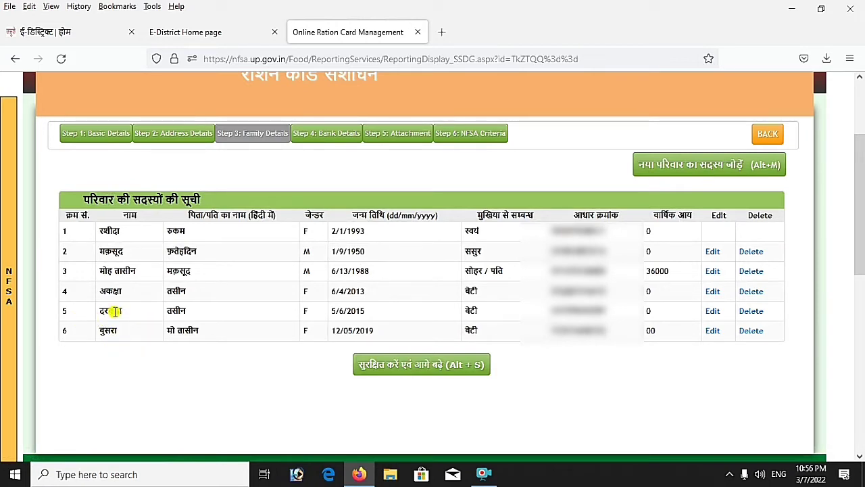
Open a blank form for another new family member
{"action": "left_click", "coordinate": [722, 170]}
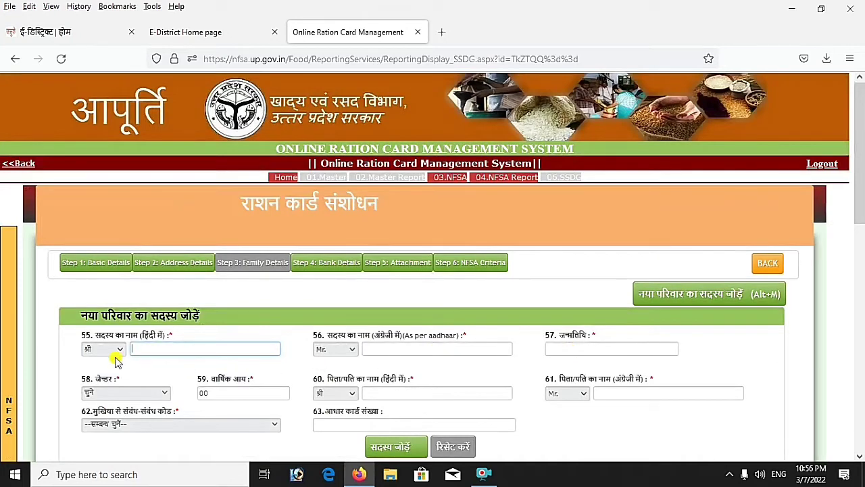
{"action": "left_click", "coordinate": [112, 349]}
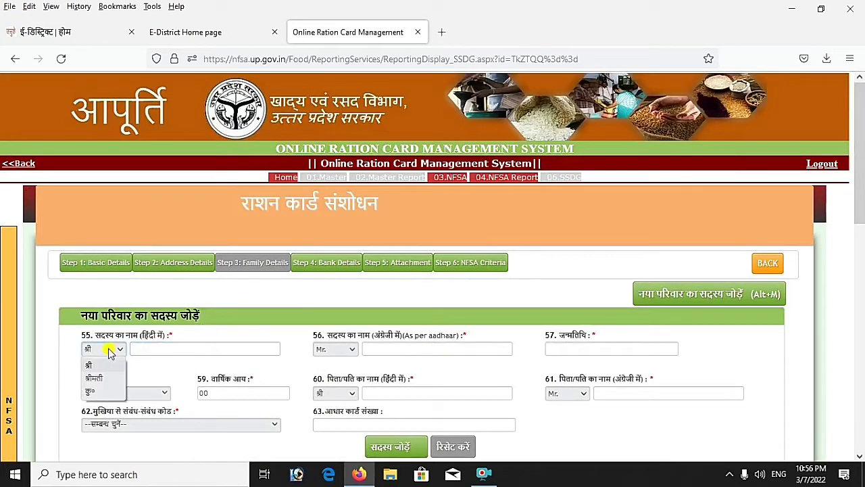
{"action": "left_click", "coordinate": [93, 394]}
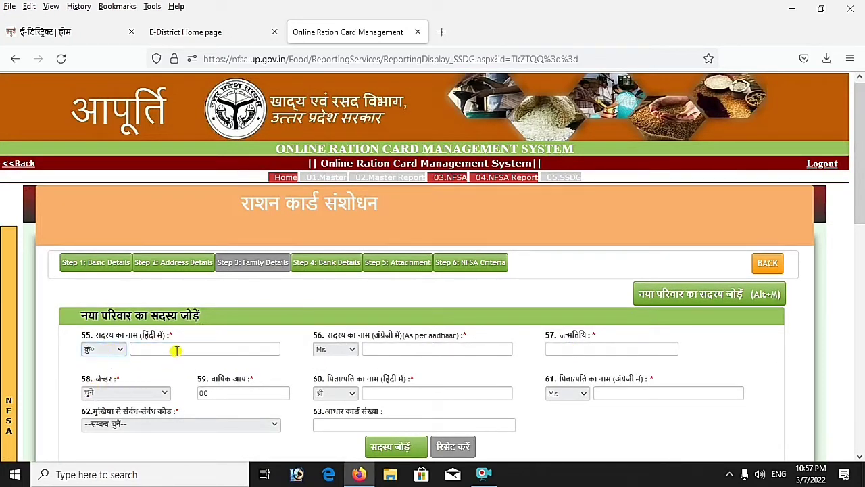
{"action": "left_click", "coordinate": [176, 349]}
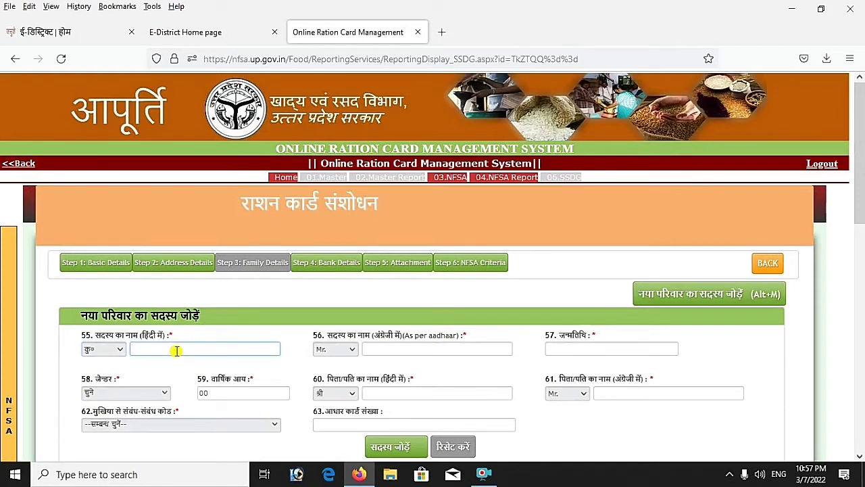
{"action": "type", "text": "si"}
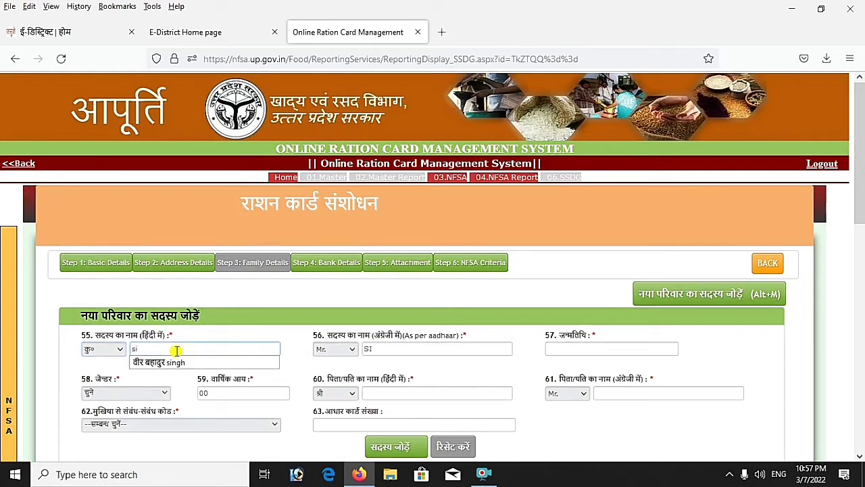
{"action": "key", "text": "BackSpace"}
{"action": "key", "text": "BackSpace"}
{"action": "key", "text": "alt+shift"}
{"action": "type", "text": "s"}
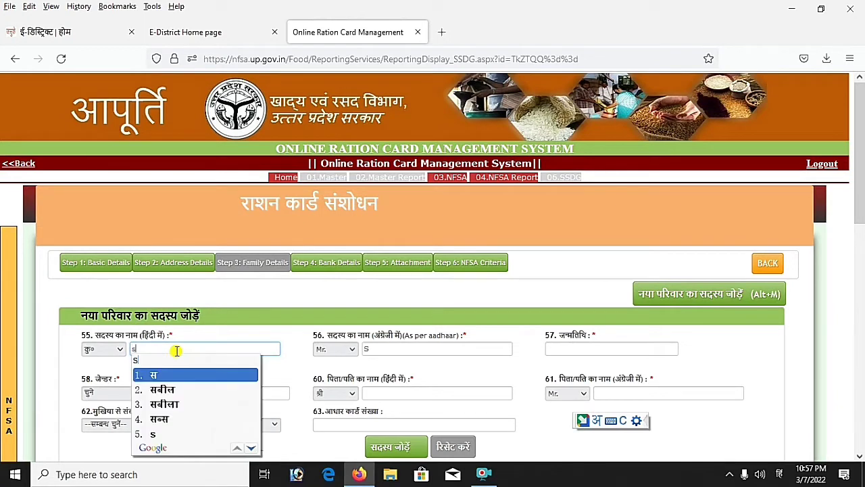
{"action": "type", "text": "idra"}
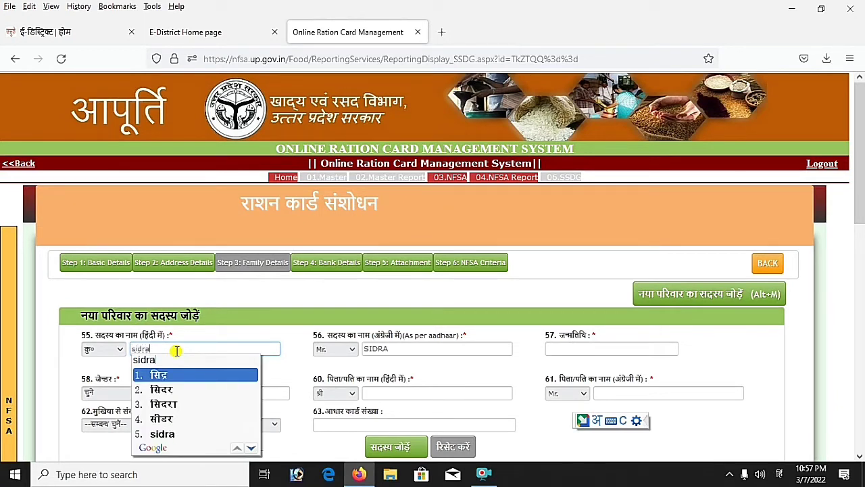
{"action": "left_click", "coordinate": [168, 404]}
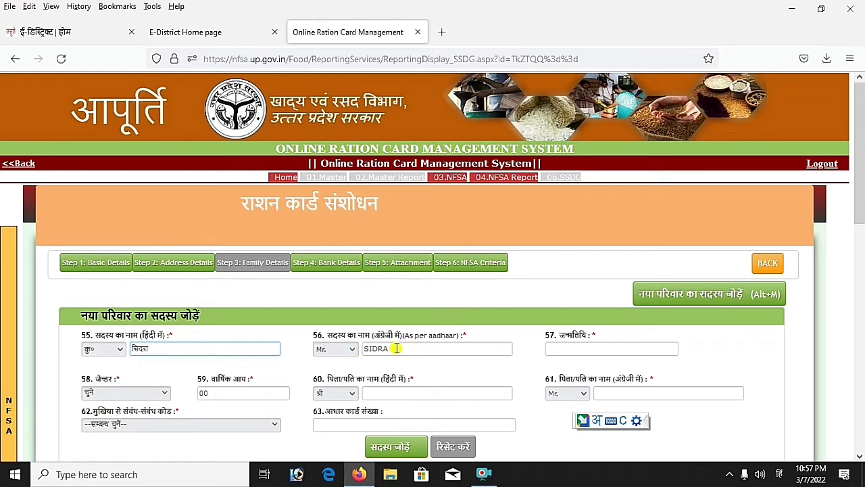
{"action": "left_click", "coordinate": [592, 348]}
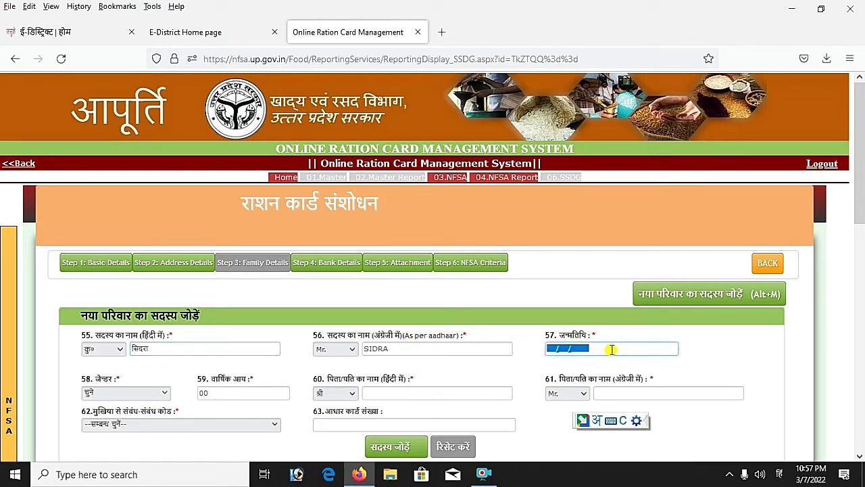
{"action": "type", "text": "16/07/"}
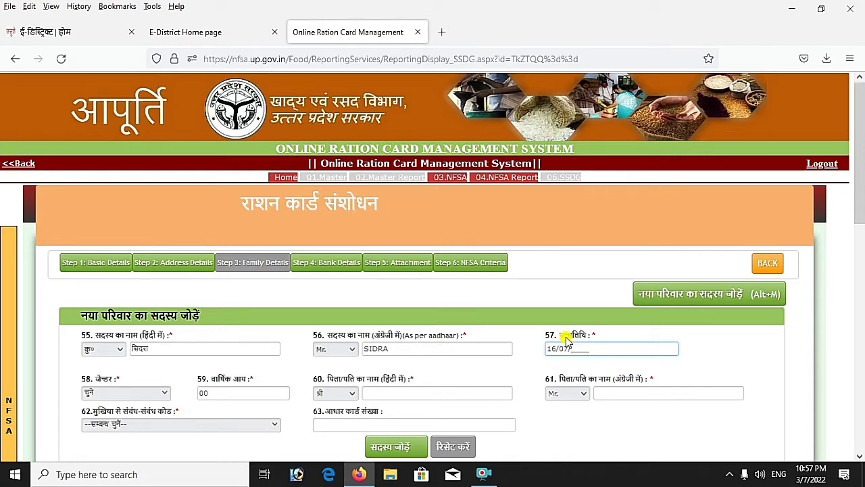
{"action": "type", "text": "2021"}
Set the member's gender to महिला and move to the annual income field
{"action": "scroll", "coordinate": [406, 341], "scroll_direction": "down", "scroll_amount": 2}
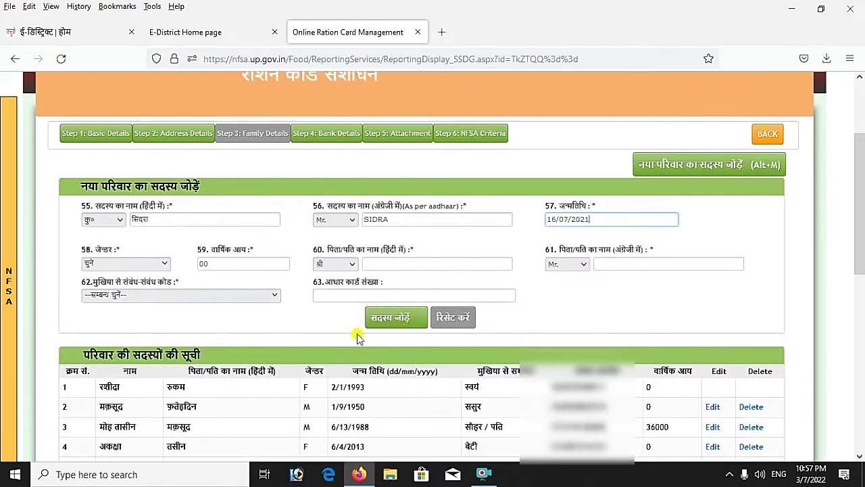
{"action": "left_click", "coordinate": [144, 267]}
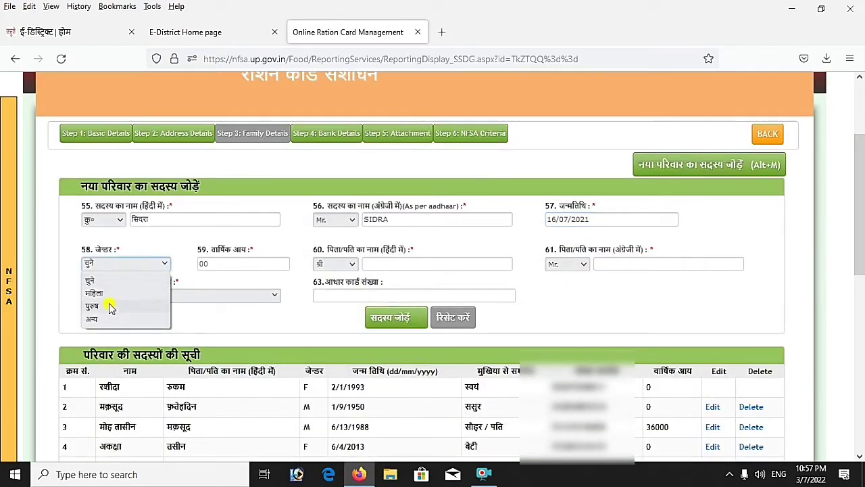
{"action": "left_click", "coordinate": [107, 317]}
{"action": "left_click", "coordinate": [108, 265]}
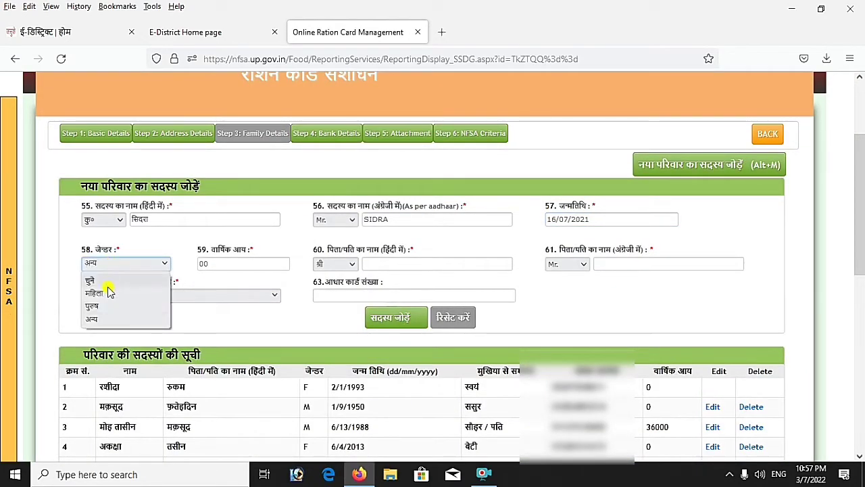
{"action": "left_click", "coordinate": [109, 290]}
{"action": "left_click", "coordinate": [230, 263]}
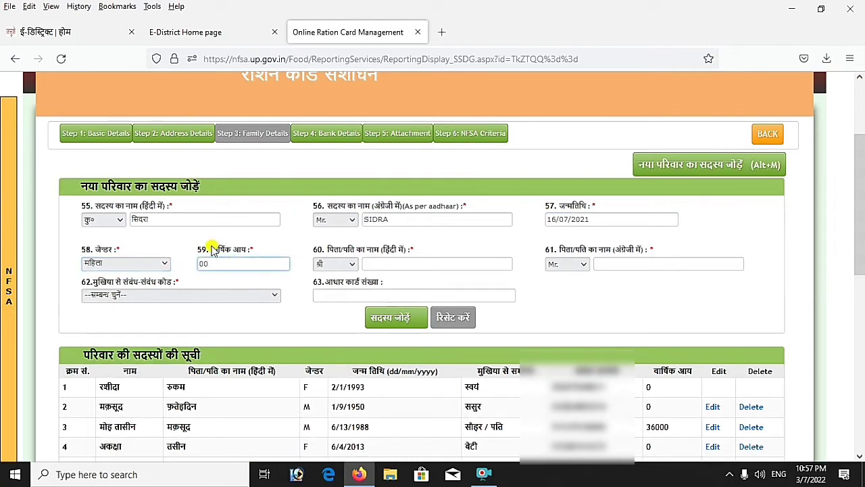
Fill in the father's name in Hindi and in English
{"action": "left_click", "coordinate": [416, 263]}
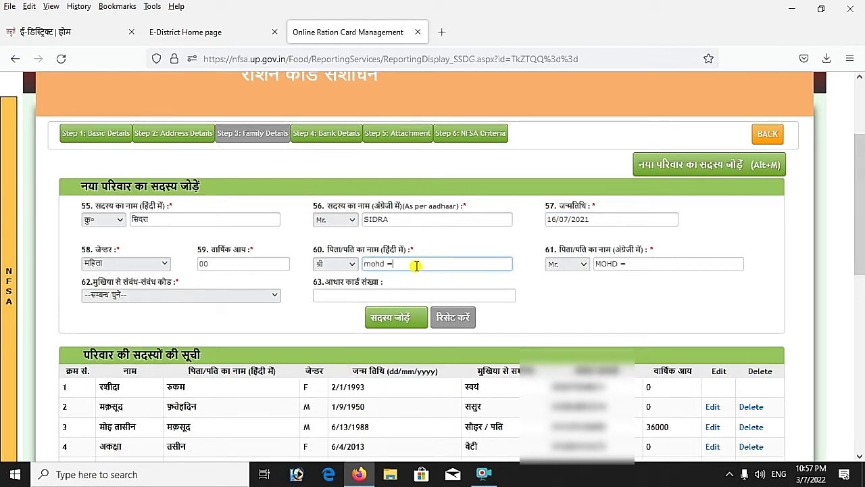
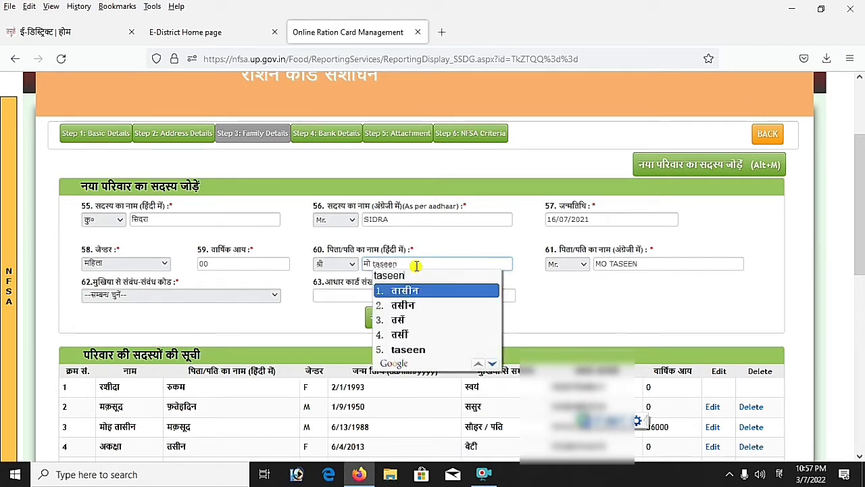
{"action": "key", "text": "Return"}
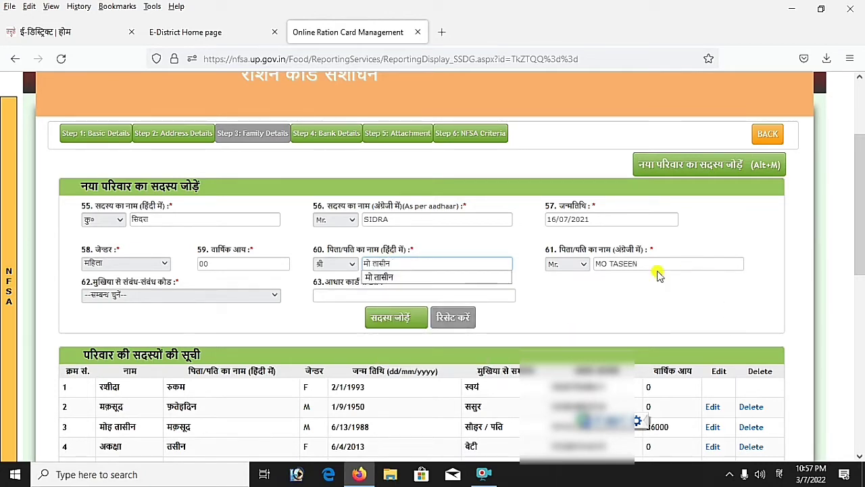
{"action": "left_click", "coordinate": [608, 264]}
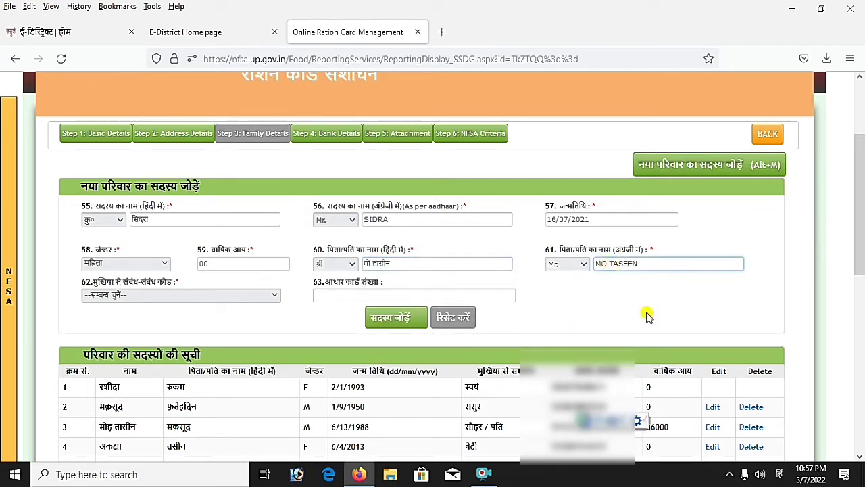
{"action": "key", "text": "alt+shift"}
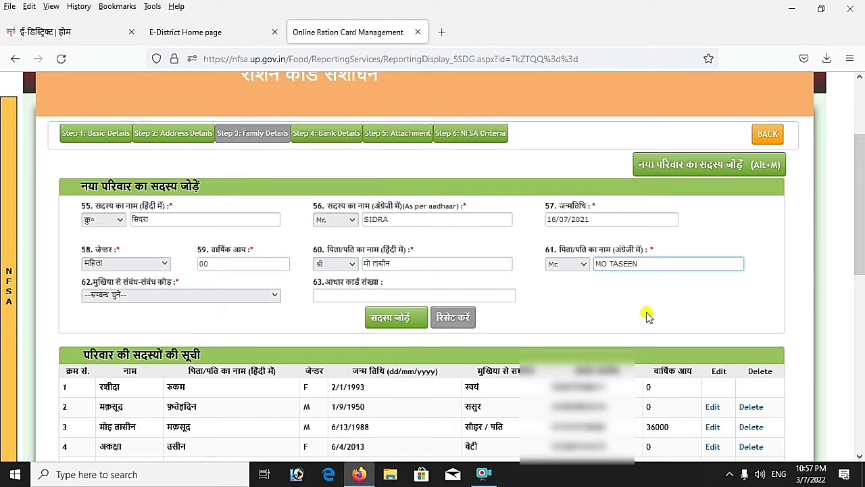
{"action": "type", "text": "HD"}
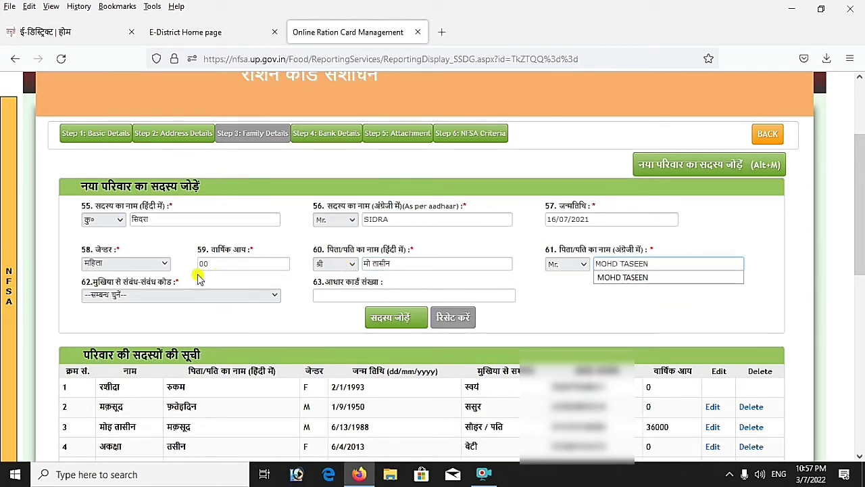
Set the relation to 09-बेटी and begin entering her Aadhaar number
{"action": "left_click", "coordinate": [177, 300]}
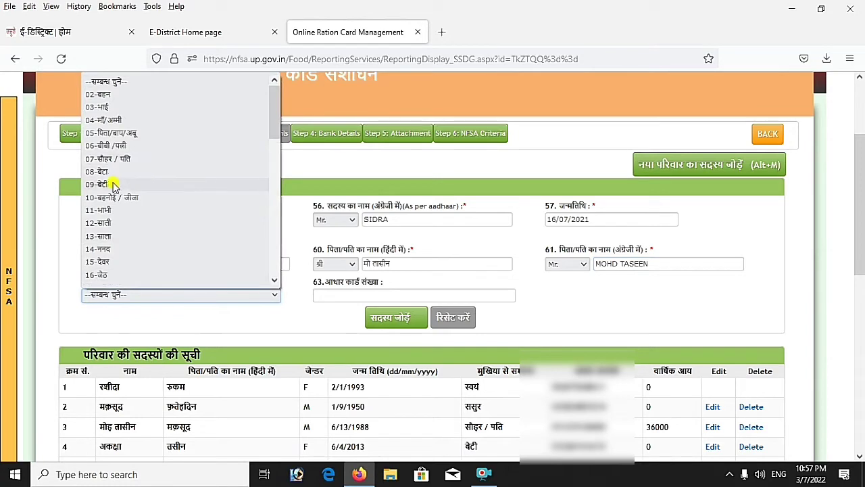
{"action": "left_click", "coordinate": [171, 179]}
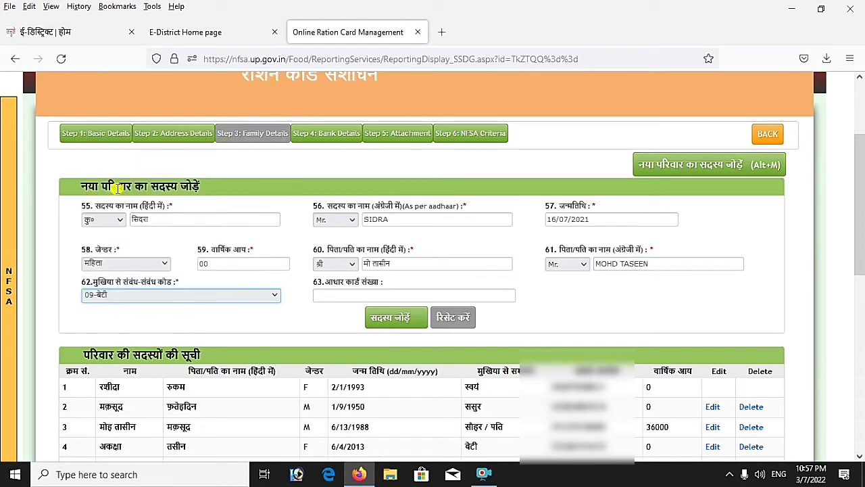
{"action": "left_click", "coordinate": [344, 296]}
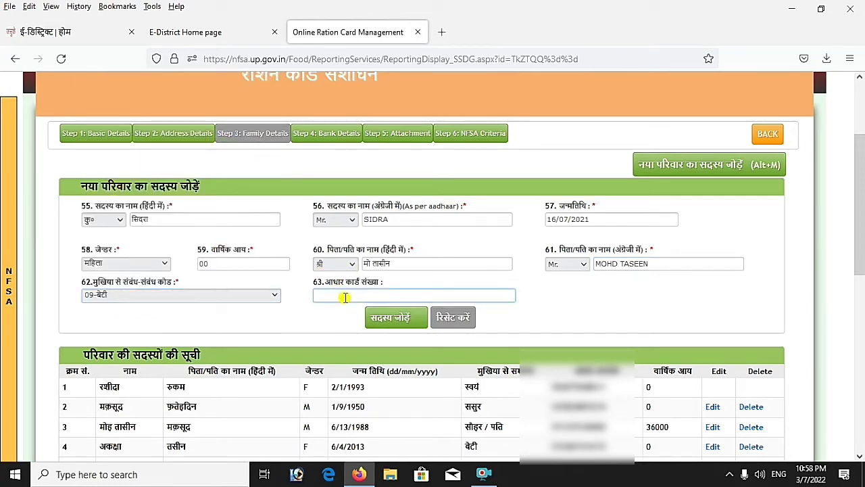
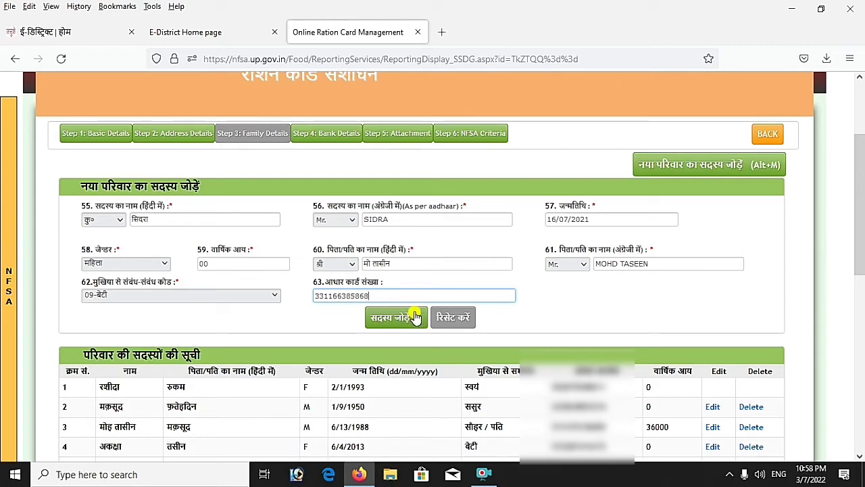
Add the second daughter to make seven members, then Save & Proceed
{"action": "left_click", "coordinate": [415, 317]}
{"action": "scroll", "coordinate": [304, 290], "scroll_direction": "down", "scroll_amount": 3}
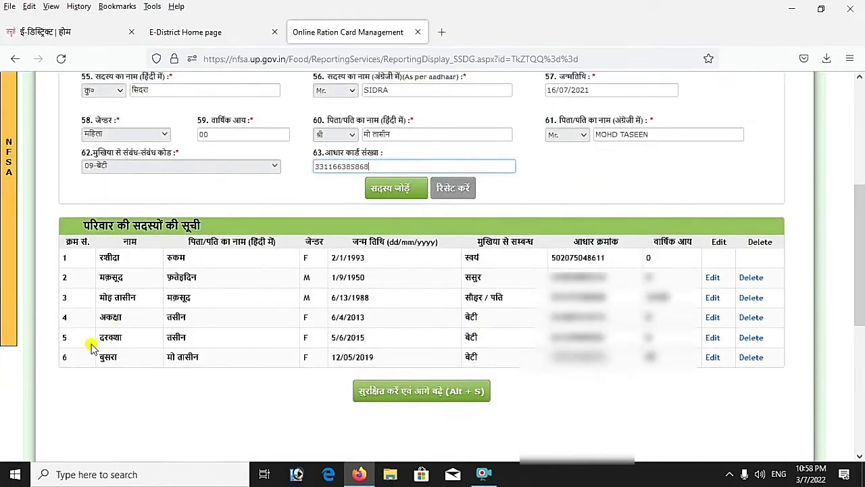
{"action": "scroll", "coordinate": [402, 242], "scroll_direction": "up", "scroll_amount": 2}
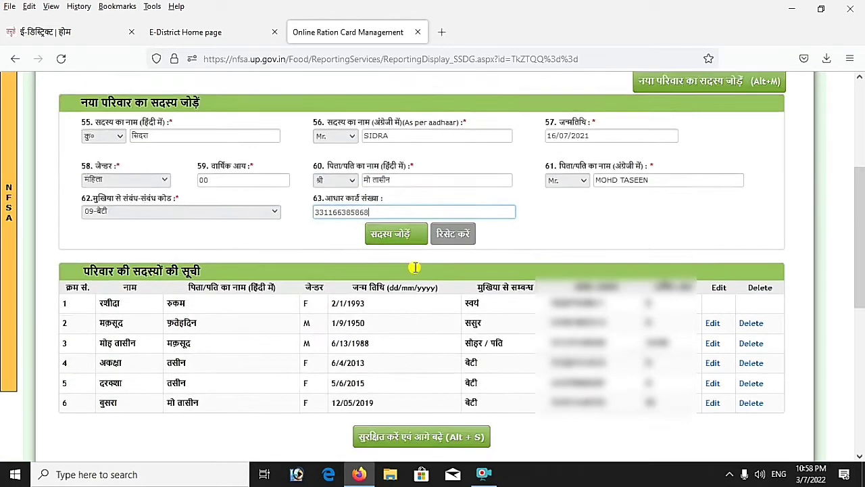
{"action": "left_click", "coordinate": [396, 257]}
{"action": "left_click", "coordinate": [396, 256]}
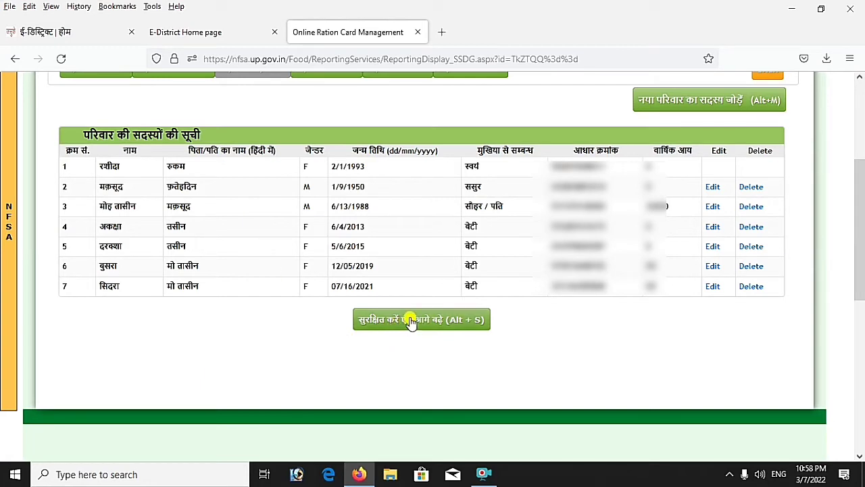
{"action": "left_click", "coordinate": [434, 322]}
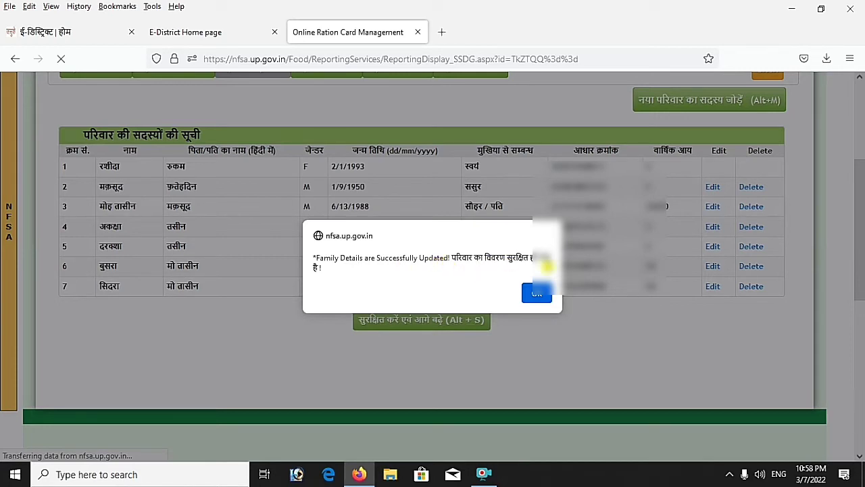
Dismiss the success alert and open menu item 3.2.3, ration card entry amendment
{"action": "left_click", "coordinate": [538, 292]}
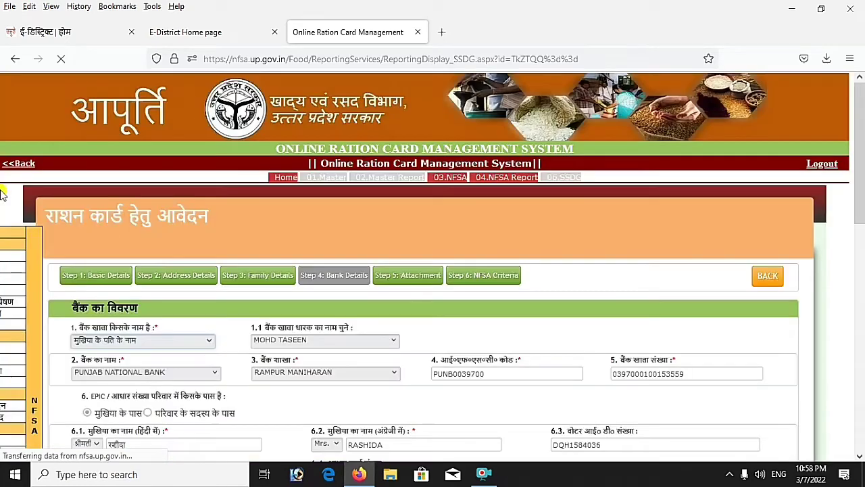
{"action": "mouse_move", "coordinate": [4, 270]}
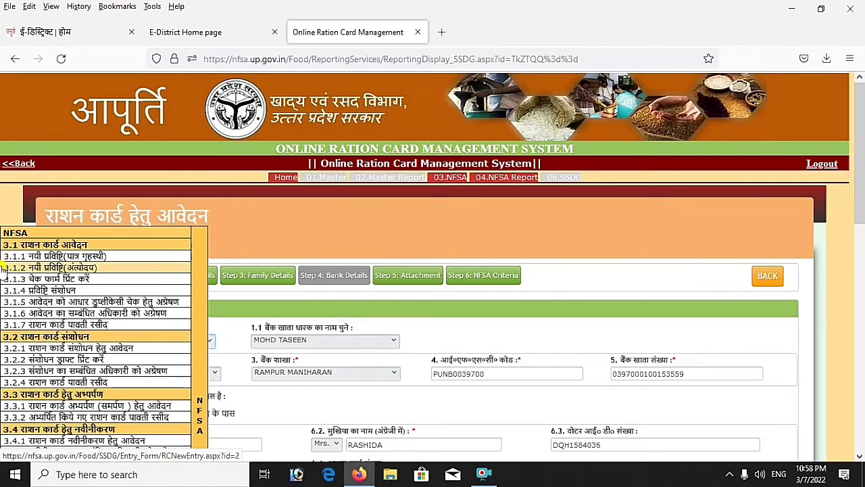
{"action": "scroll", "coordinate": [20, 223], "scroll_direction": "down", "scroll_amount": 3}
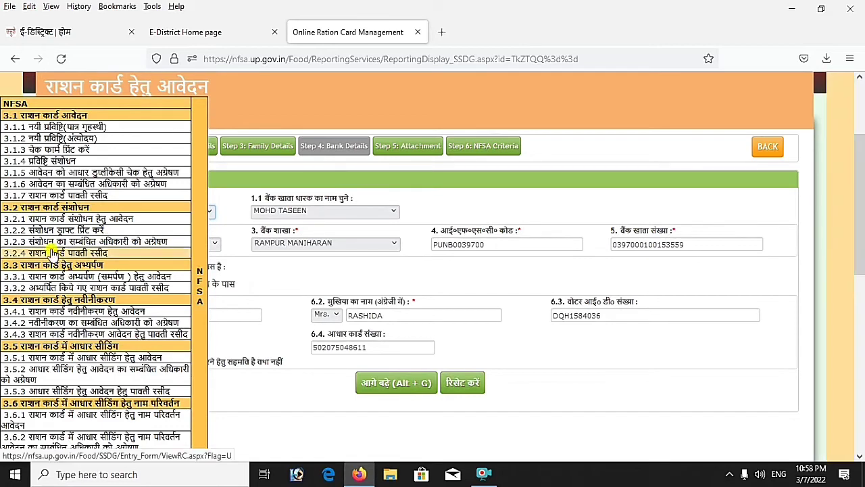
{"action": "left_click", "coordinate": [152, 242]}
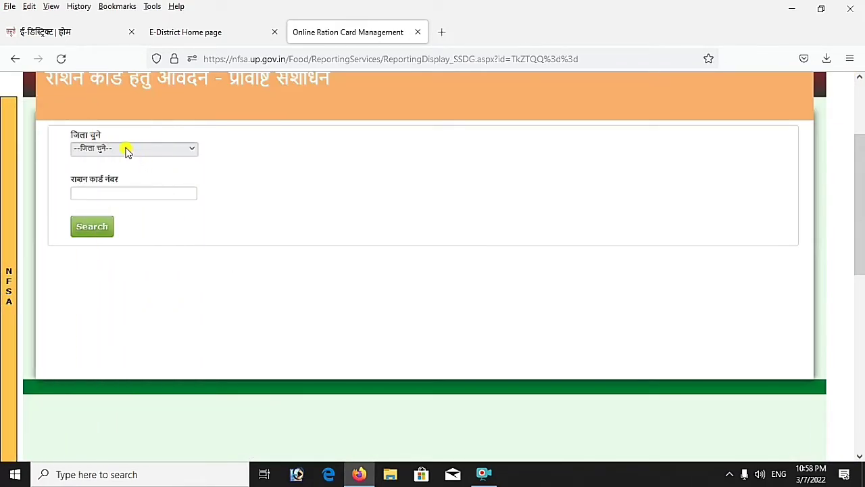
Search the ration card again under Saharanpur district to bring up its Check Form
{"action": "left_click", "coordinate": [128, 150]}
{"action": "key", "text": "s"}
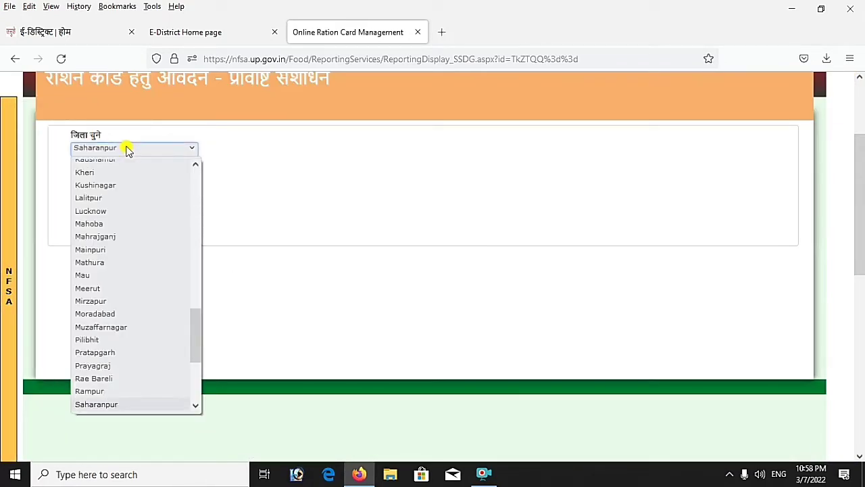
{"action": "key", "text": "Return"}
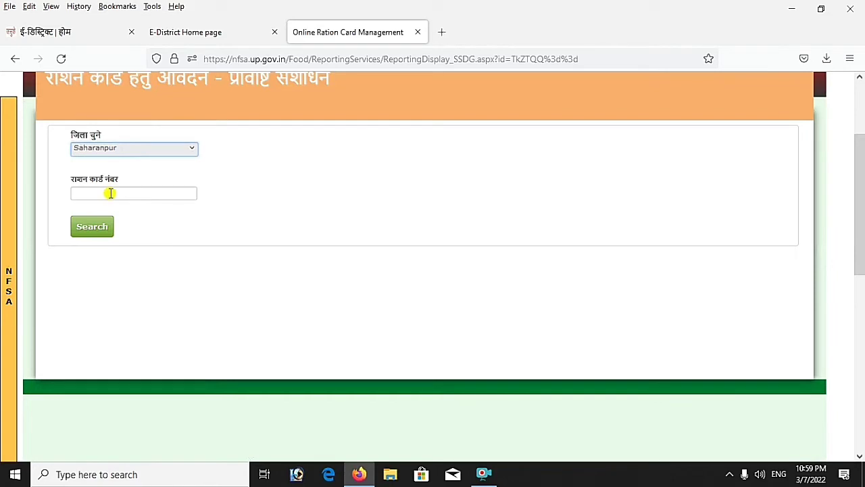
{"action": "left_click", "coordinate": [106, 193]}
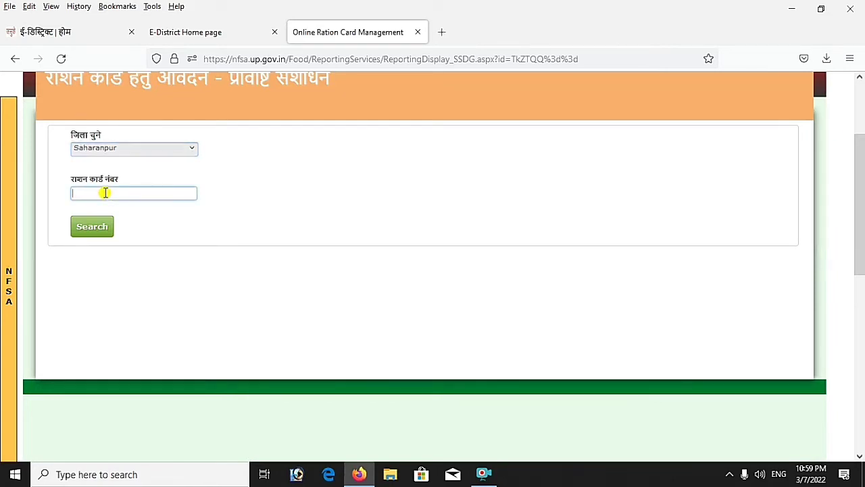
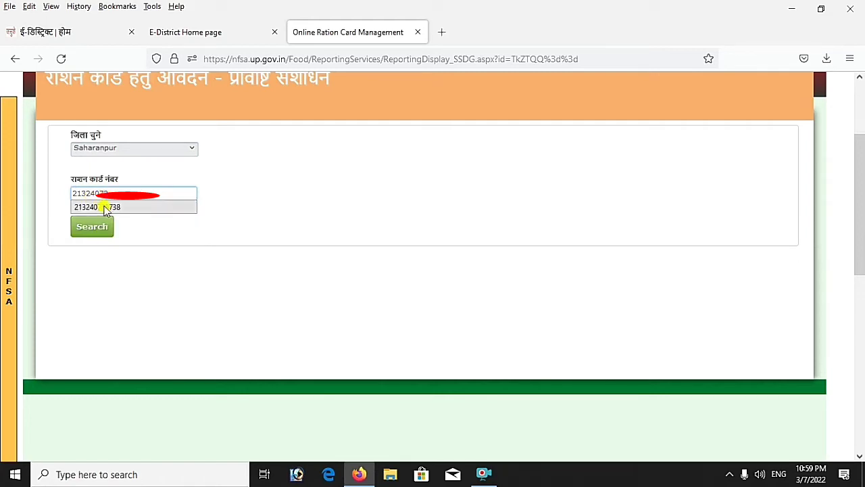
{"action": "left_click", "coordinate": [108, 206]}
{"action": "left_click", "coordinate": [92, 226]}
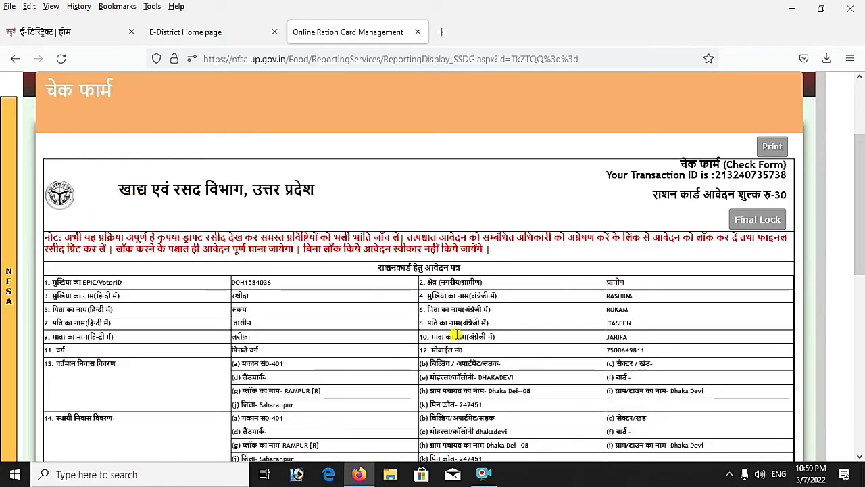
Look over the Check Form, then choose Final Lock on the application
{"action": "scroll", "coordinate": [455, 334], "scroll_direction": "down", "scroll_amount": 10}
{"action": "scroll", "coordinate": [464, 309], "scroll_direction": "down", "scroll_amount": 2}
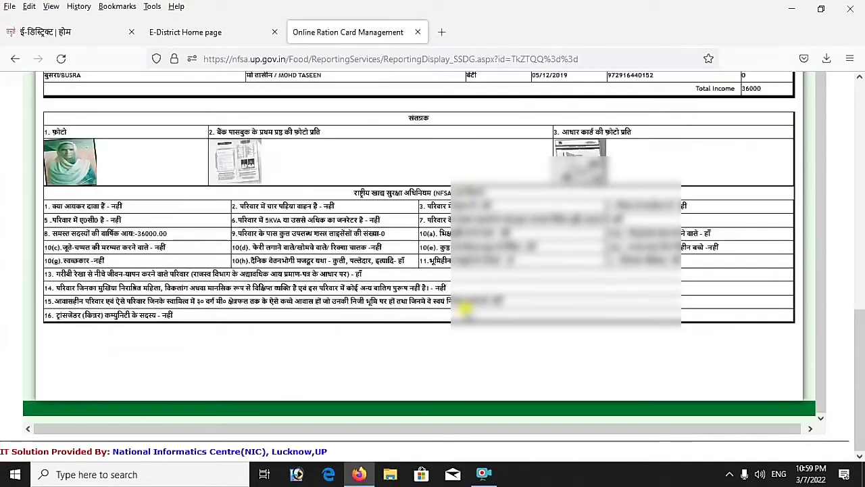
{"action": "scroll", "coordinate": [464, 309], "scroll_direction": "up", "scroll_amount": 3}
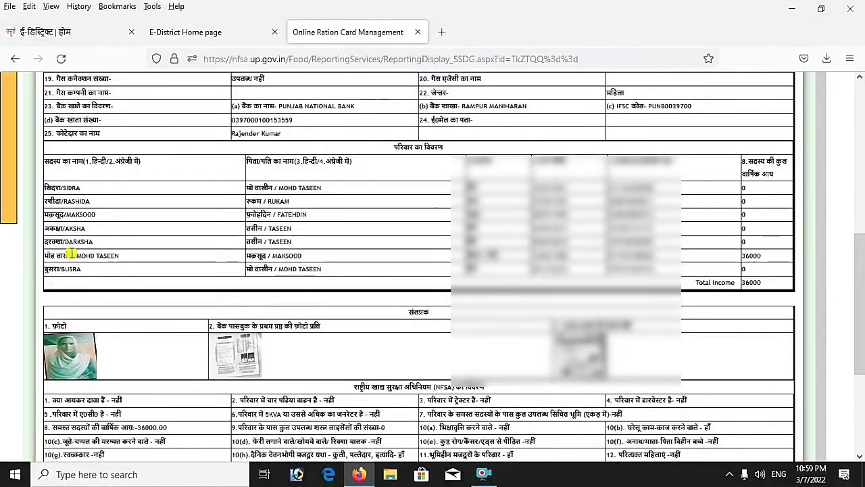
{"action": "scroll", "coordinate": [110, 242], "scroll_direction": "up", "scroll_amount": 8}
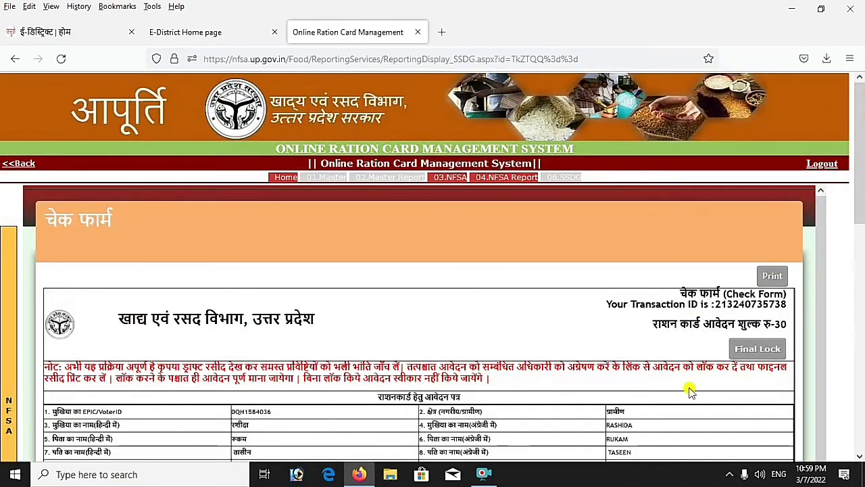
{"action": "left_click", "coordinate": [763, 349]}
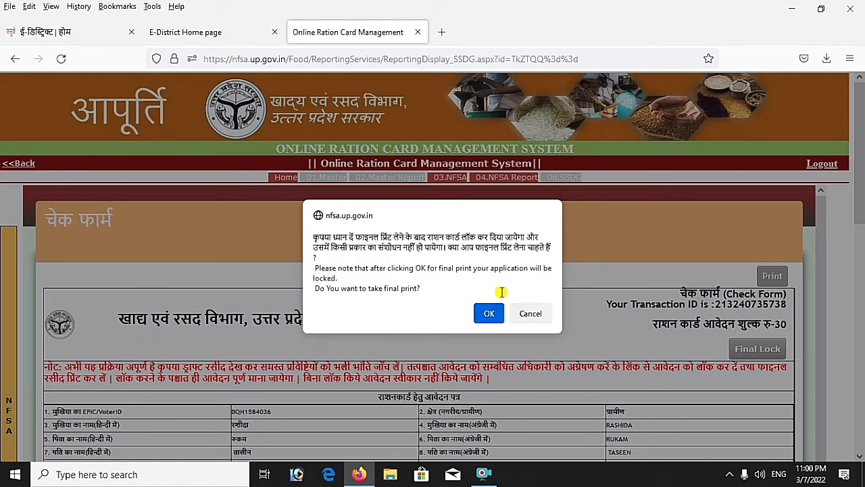
Confirm the final lock, then launch departmental integration services from the E-District Home tab
{"action": "left_click", "coordinate": [487, 313]}
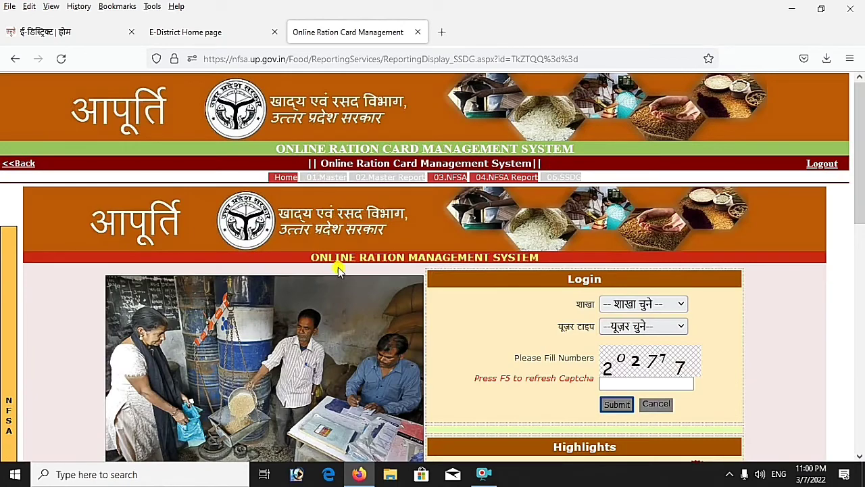
{"action": "left_click", "coordinate": [165, 32]}
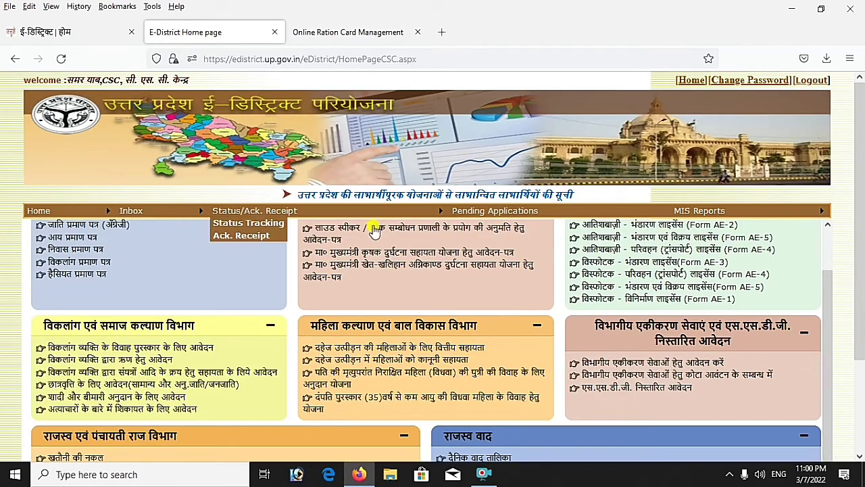
{"action": "left_click", "coordinate": [590, 364]}
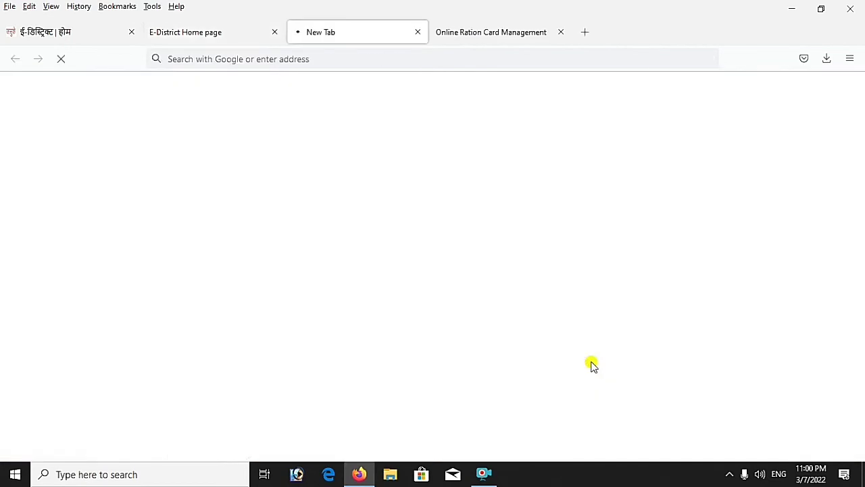